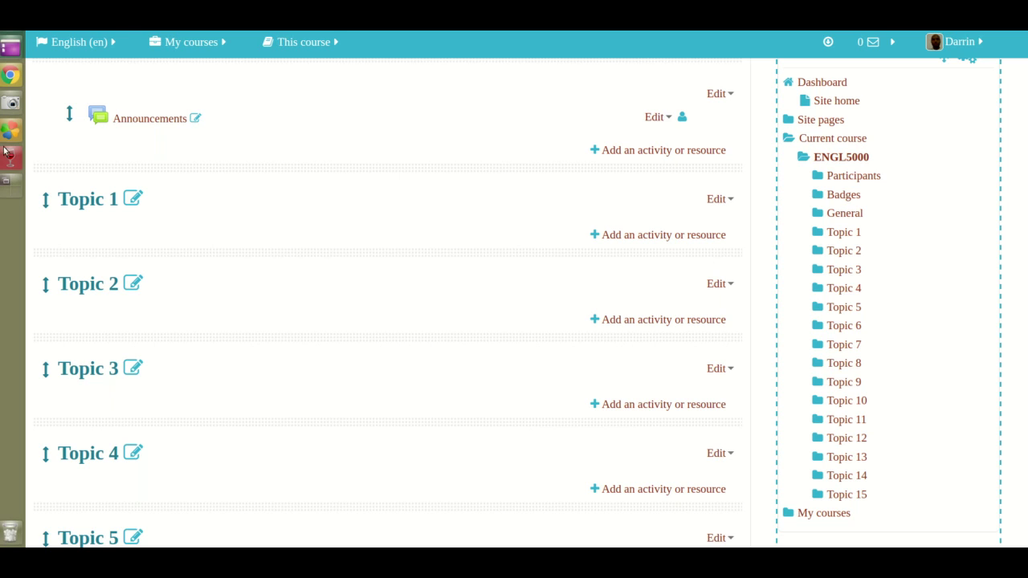
Switch to the word processor to read the Moodle Objectives document, and return to the course page in the browser
click(8, 166)
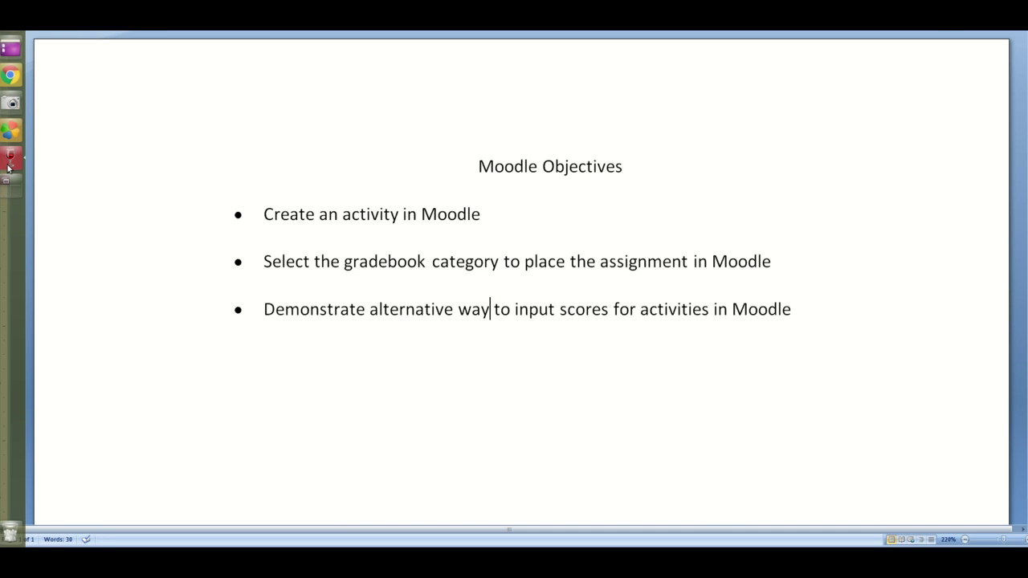
key(alt+Tab)
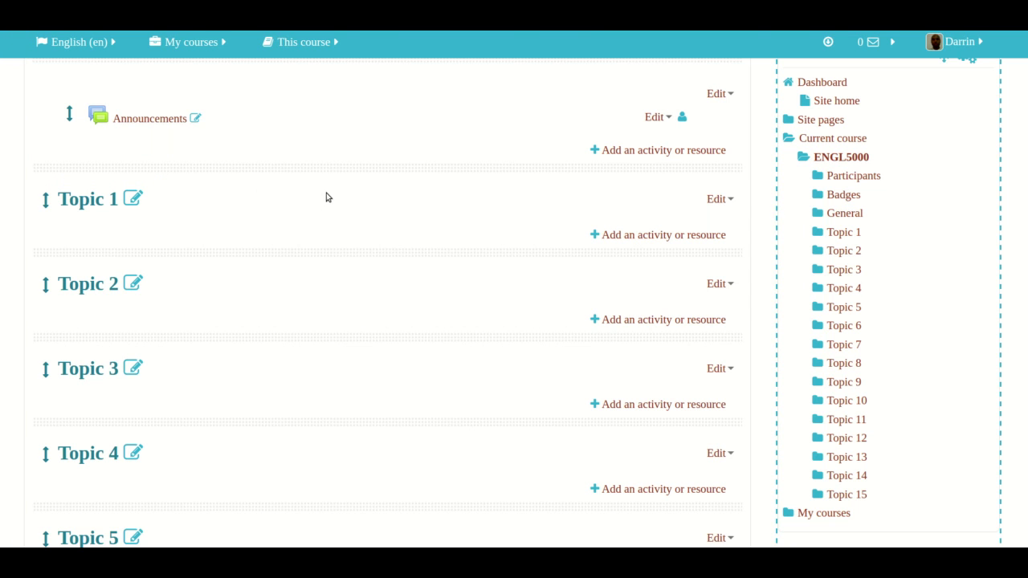
Open the gradebook setup of the ENGL5000 course and review its grade categories and maximum grades
scroll(326, 196, up, 2)
scroll(326, 197, down, 5)
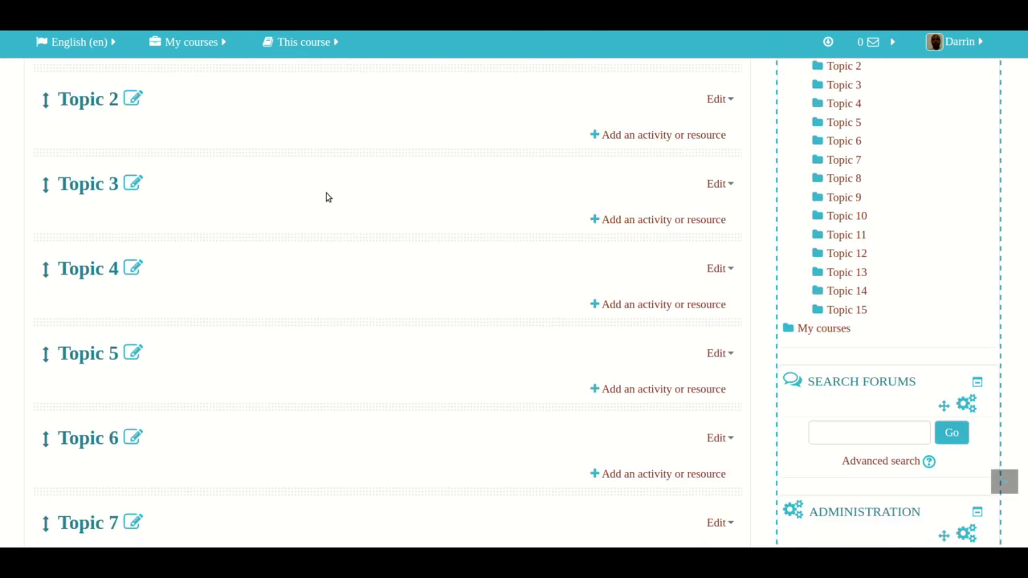
scroll(326, 196, down, 6)
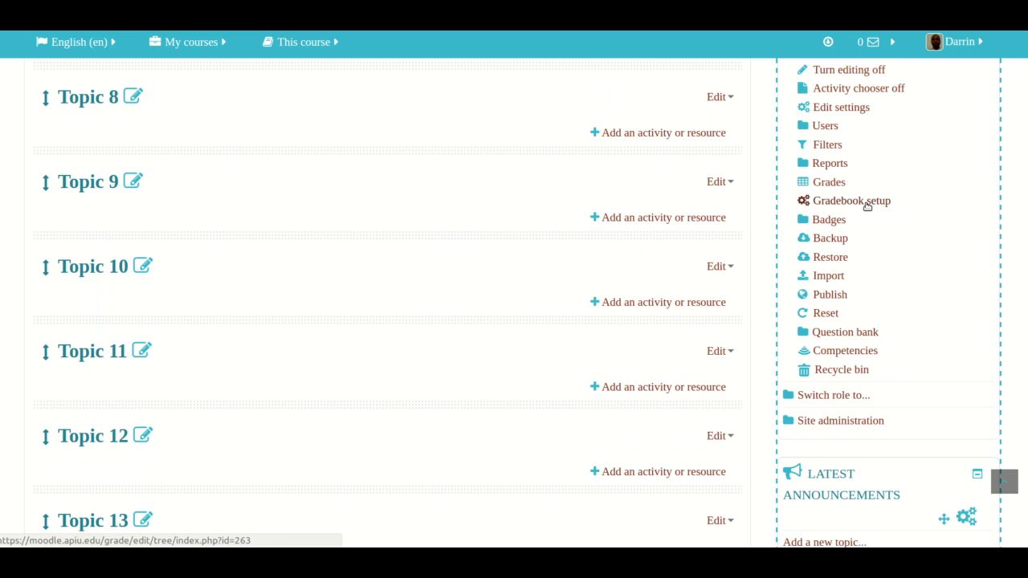
click(866, 201)
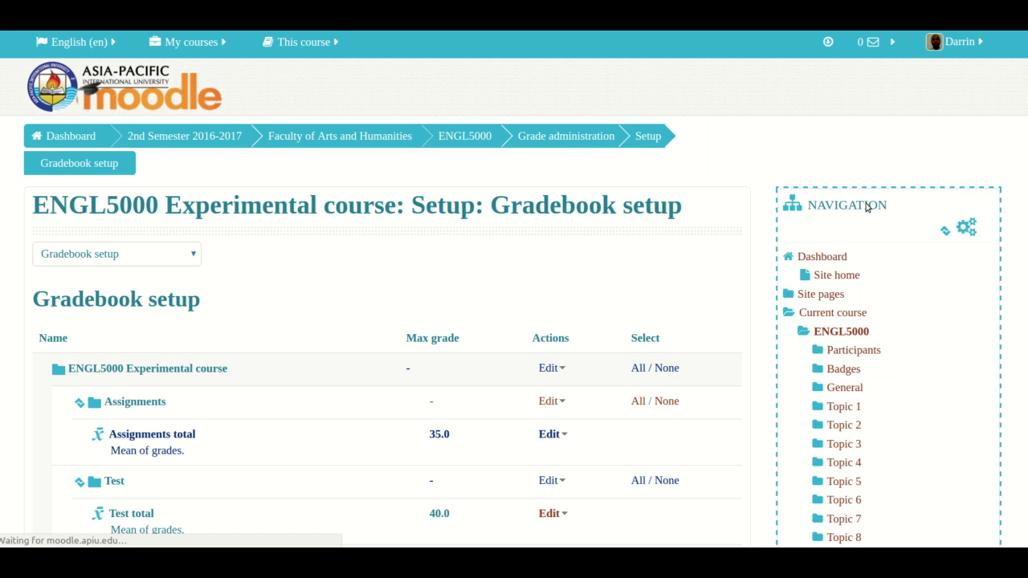
scroll(866, 207, down, 3)
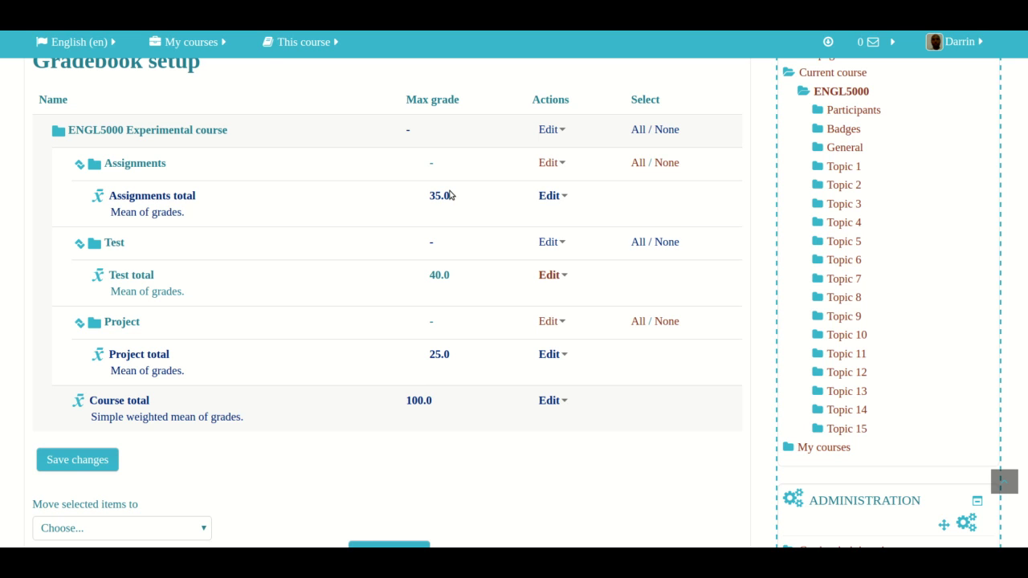
scroll(450, 195, up, 4)
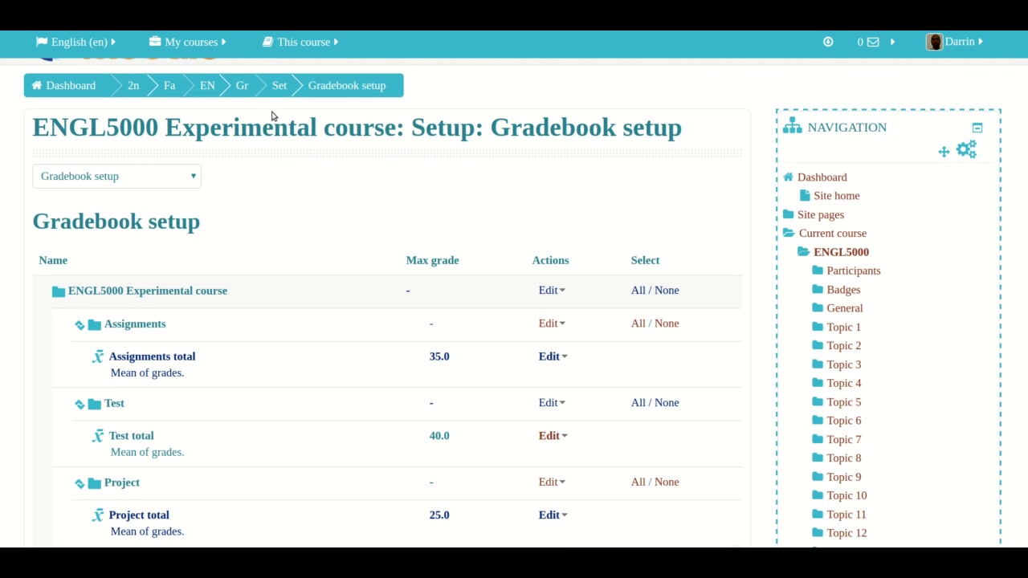
Return to the ENGL5000 course page and add an Assignment activity named "Example 1" to Topic 1
click(206, 92)
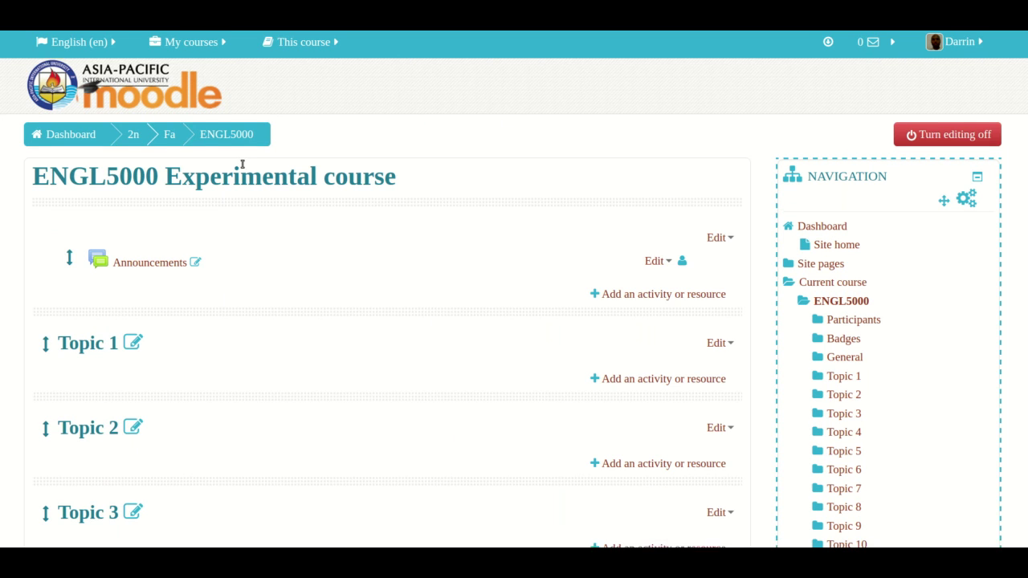
scroll(242, 157, down, 2)
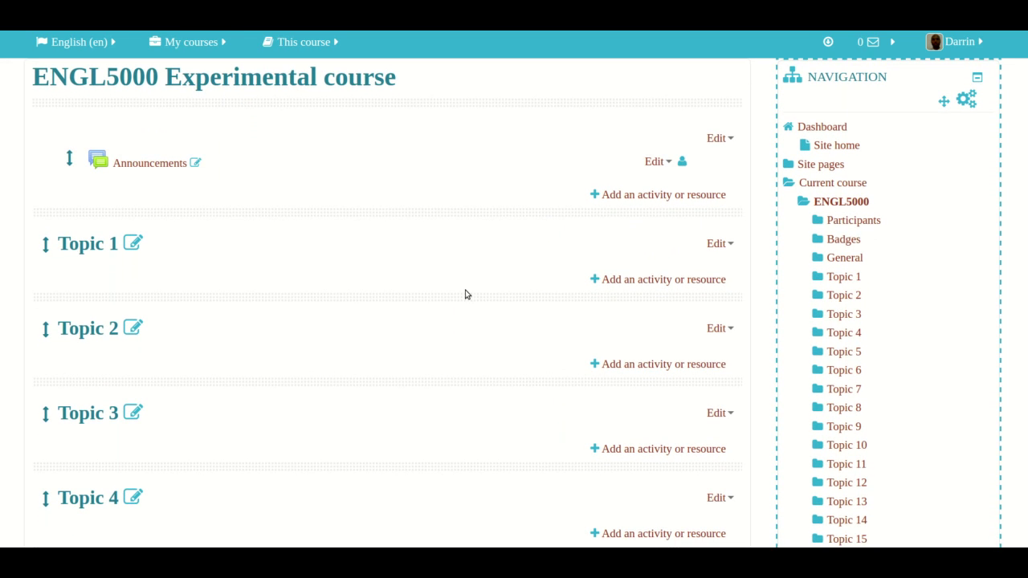
click(664, 281)
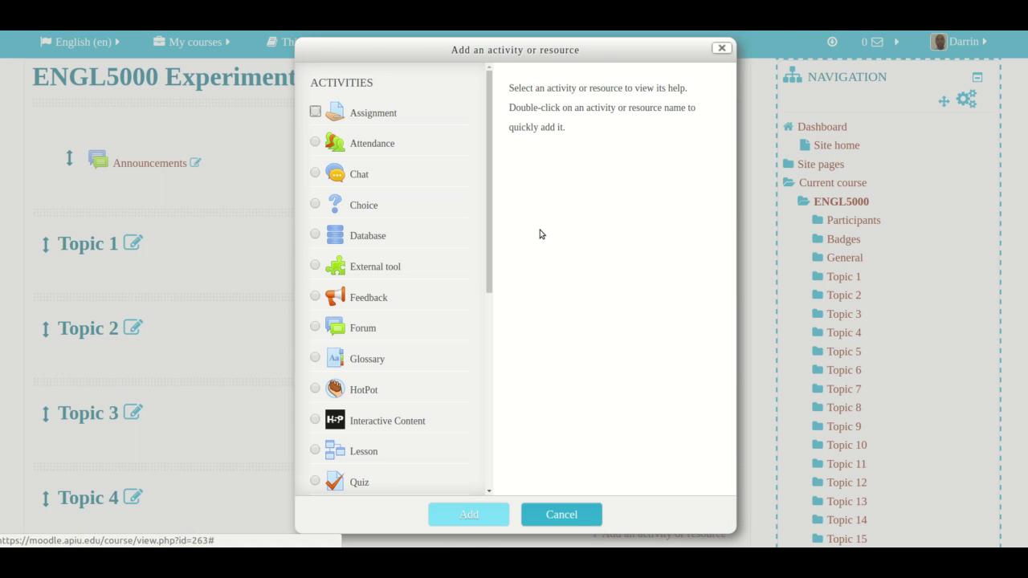
click(372, 118)
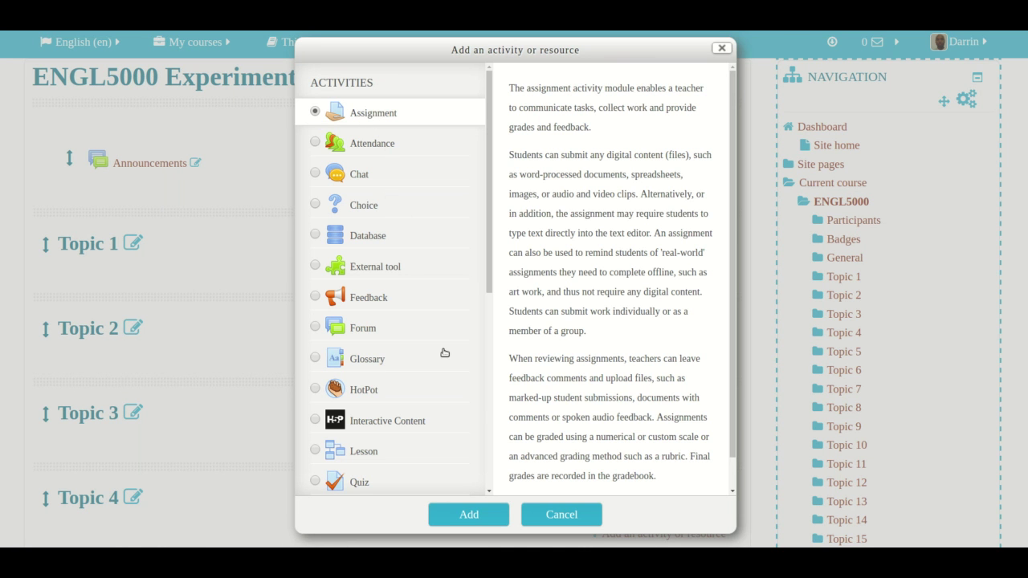
click(465, 515)
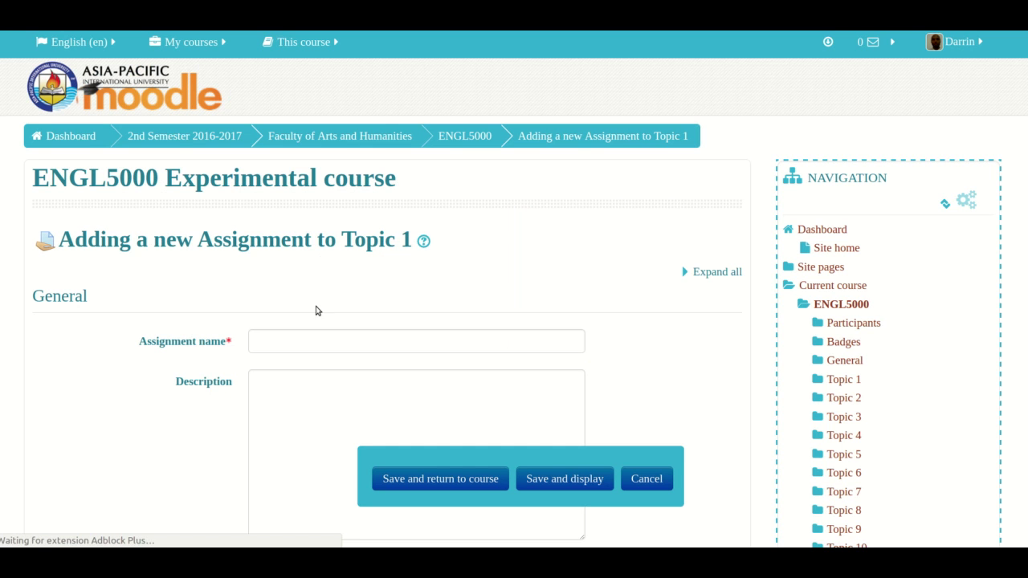
click(294, 291)
text(Example 1)
Set the assignment's grade category to Assignments, and save it, returning to the course page
scroll(150, 292, down, 9)
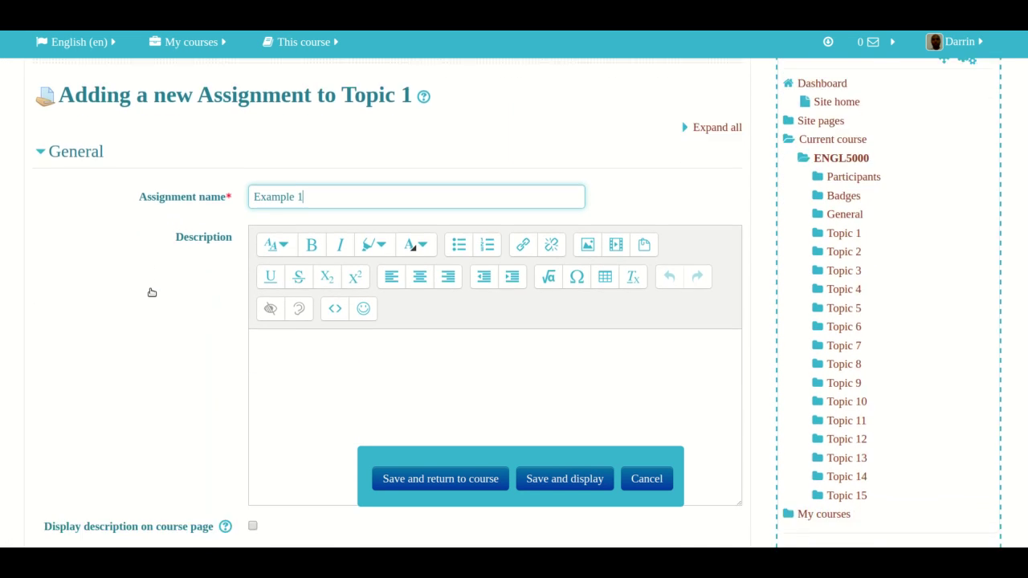
scroll(151, 293, down, 7)
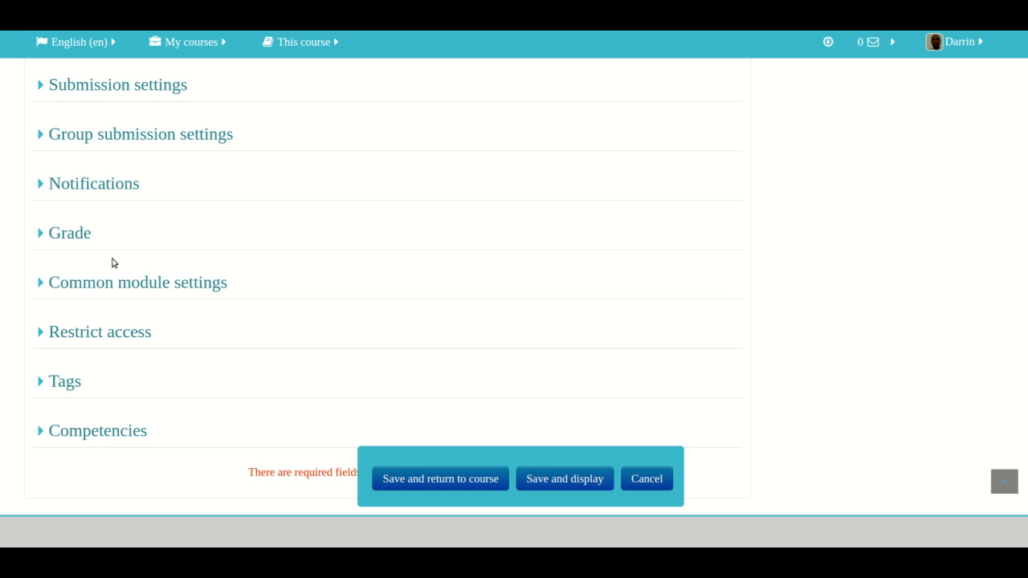
click(77, 234)
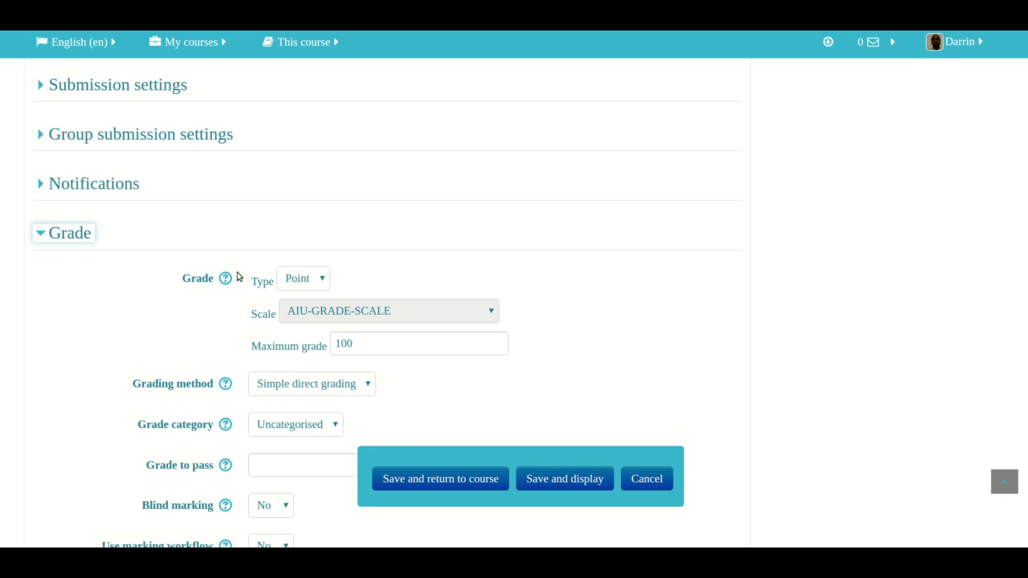
scroll(237, 276, down, 4)
click(284, 257)
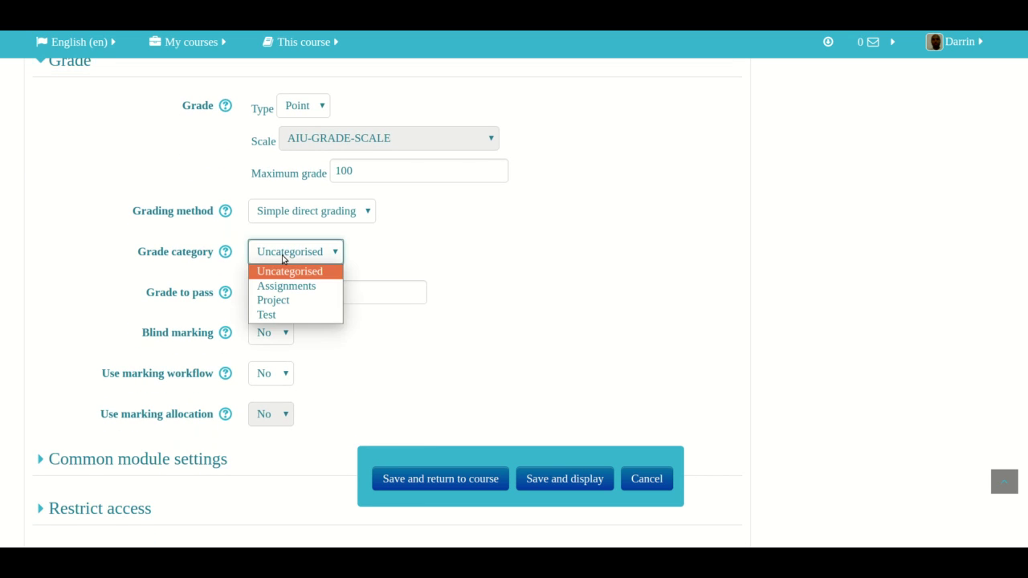
click(308, 259)
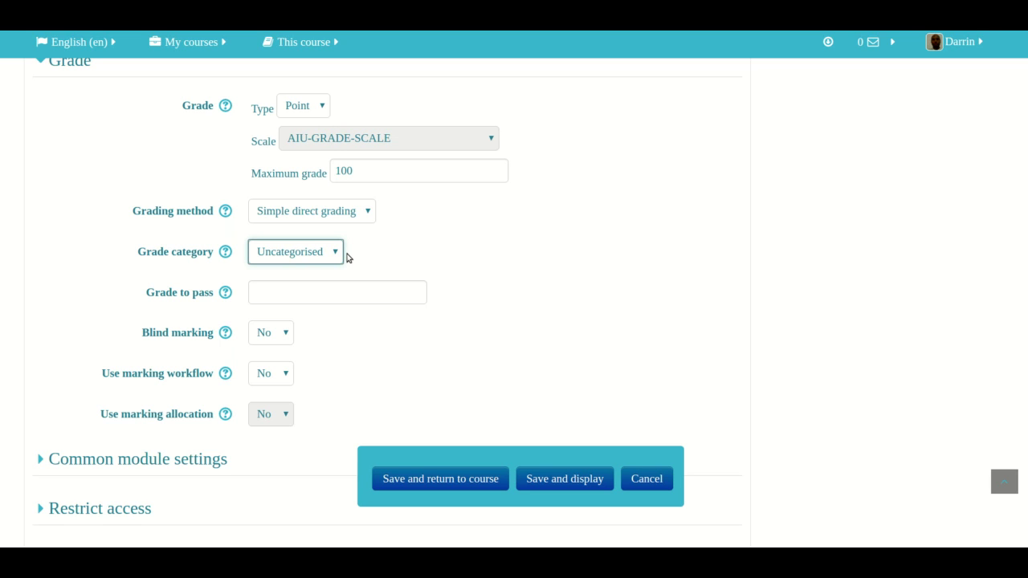
click(336, 255)
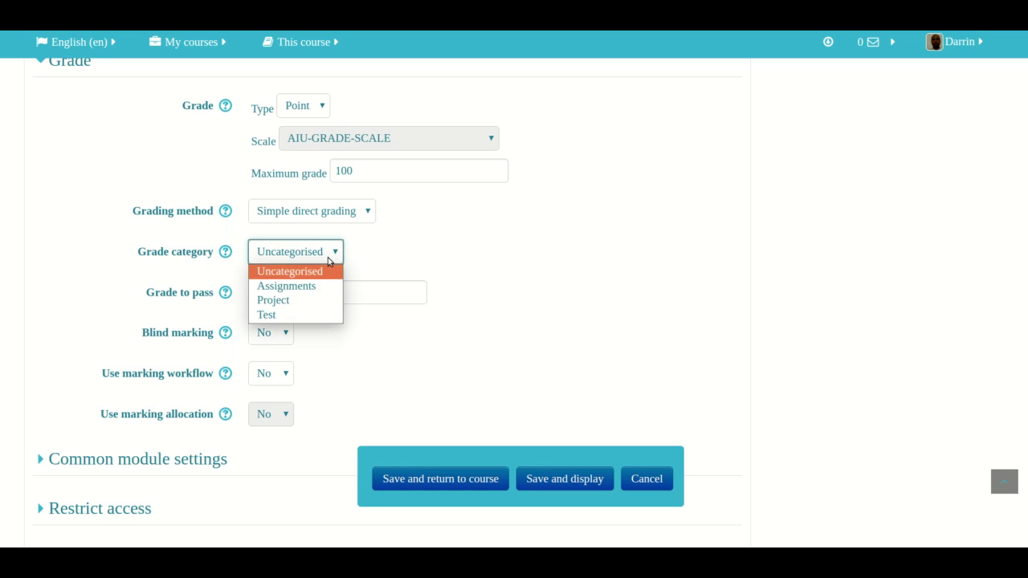
click(297, 287)
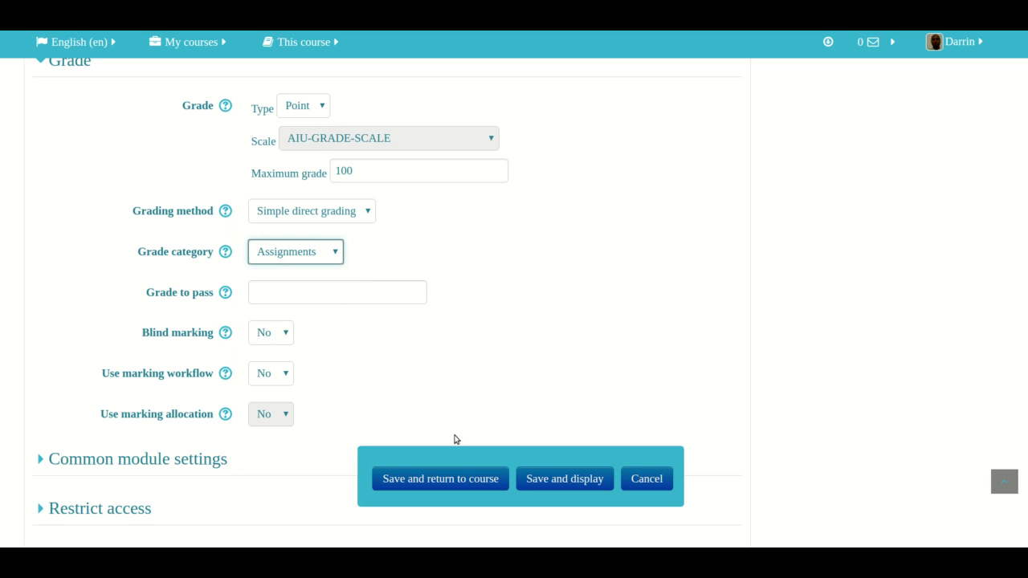
click(450, 484)
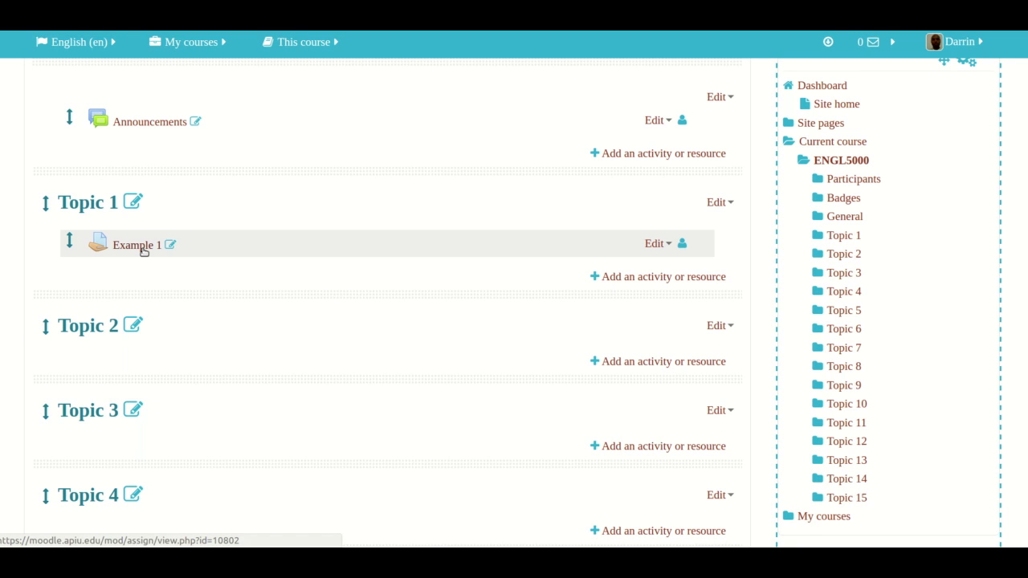
Open the course's gradebook setup again and check where Example 1 sits among the grade categories
scroll(144, 252, down, 5)
scroll(161, 294, down, 2)
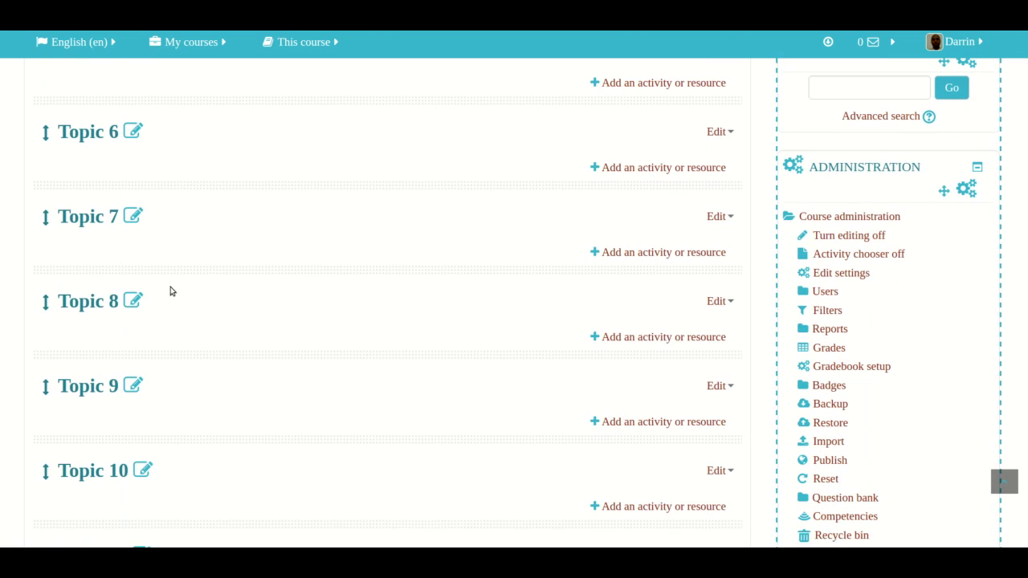
click(872, 374)
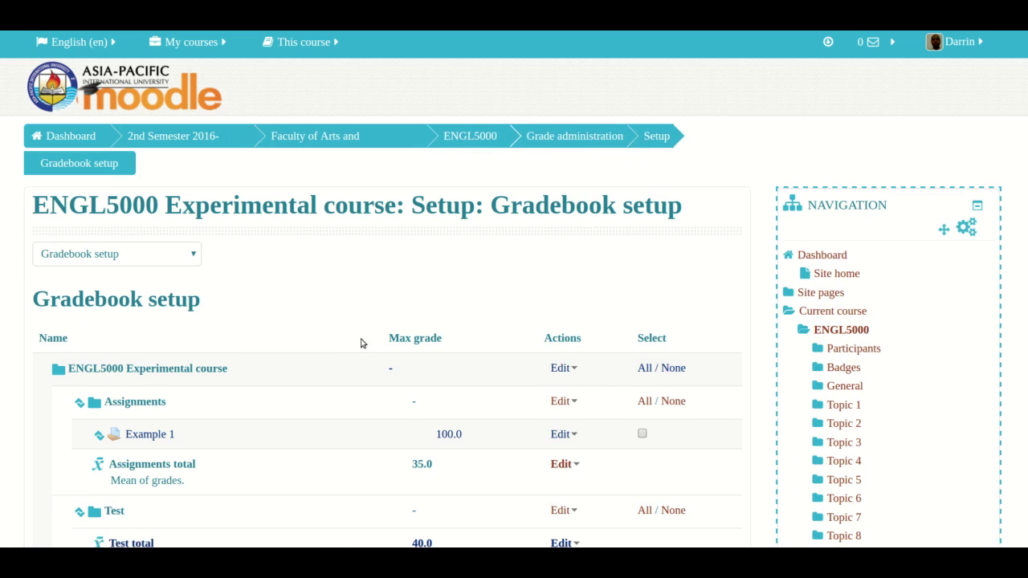
scroll(321, 390, down, 3)
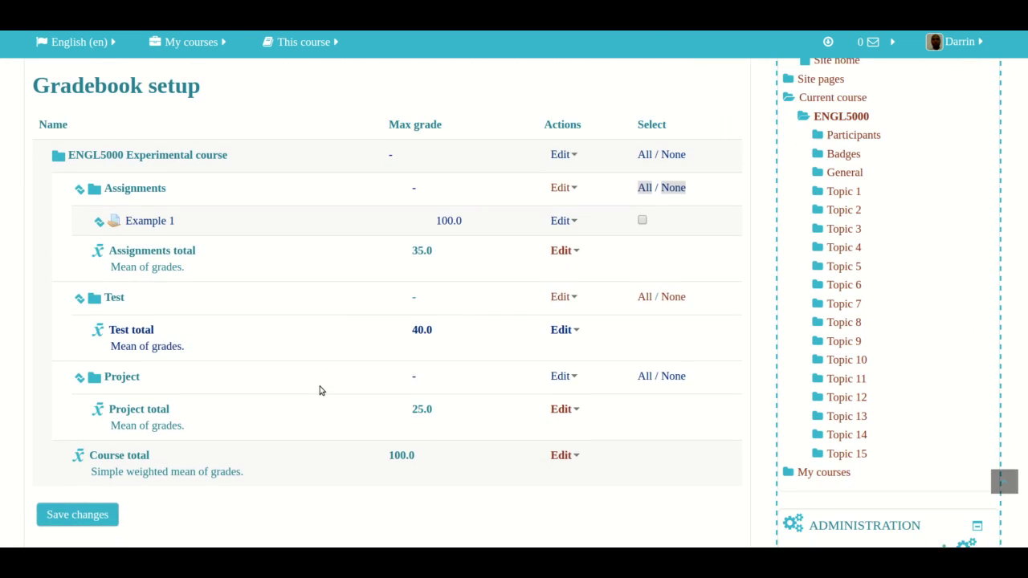
triple_click(129, 213)
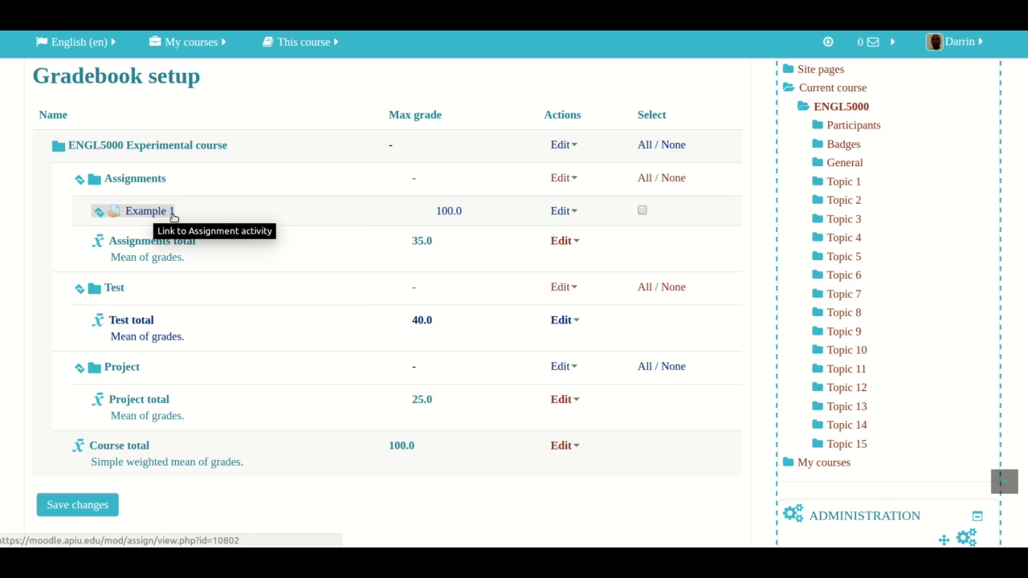
drag(120, 211, 127, 182)
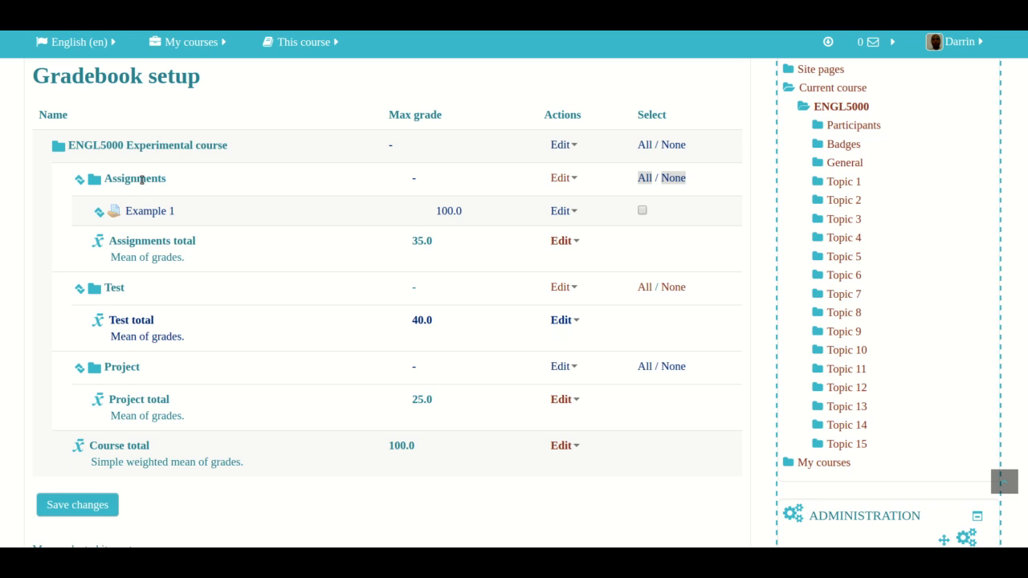
drag(127, 188, 61, 153)
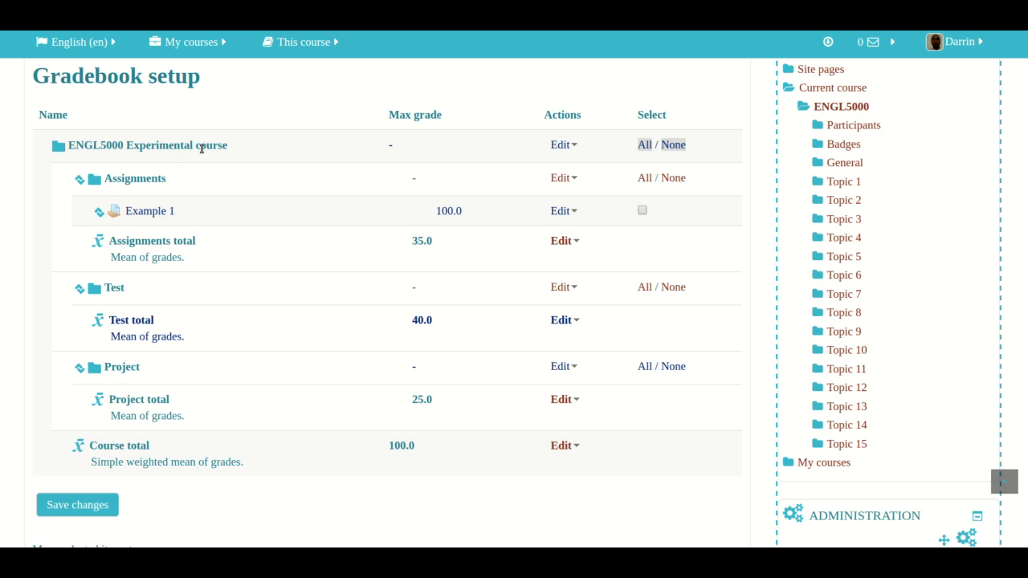
Switch the gradebook to Single view and choose Example 1 as the grade item
scroll(202, 149, up, 3)
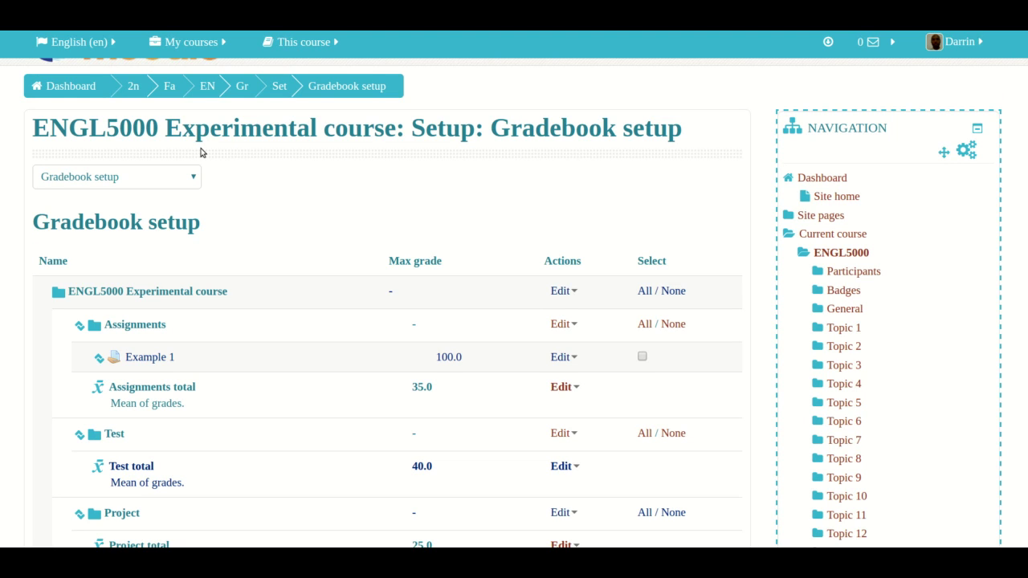
click(192, 179)
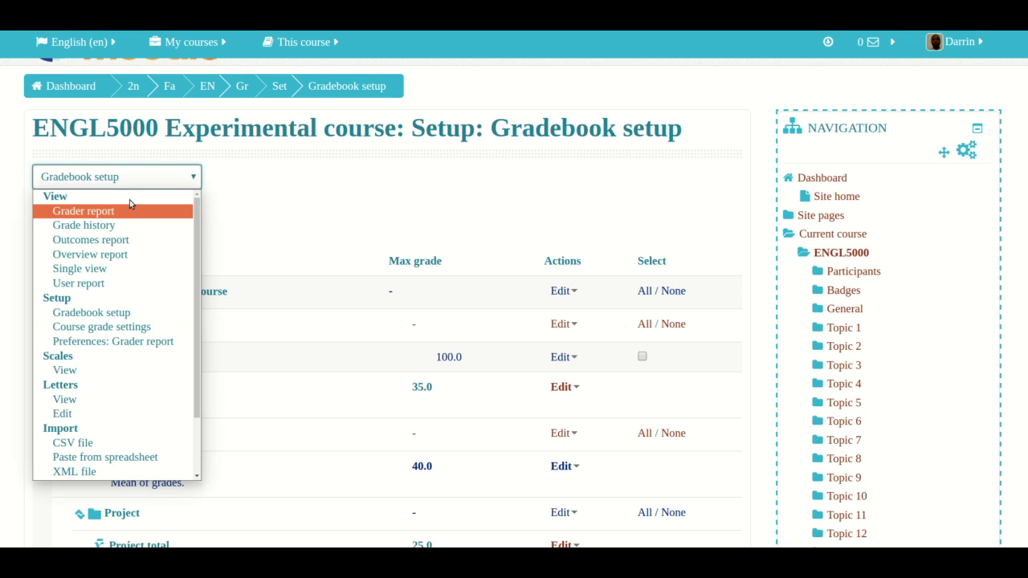
click(93, 271)
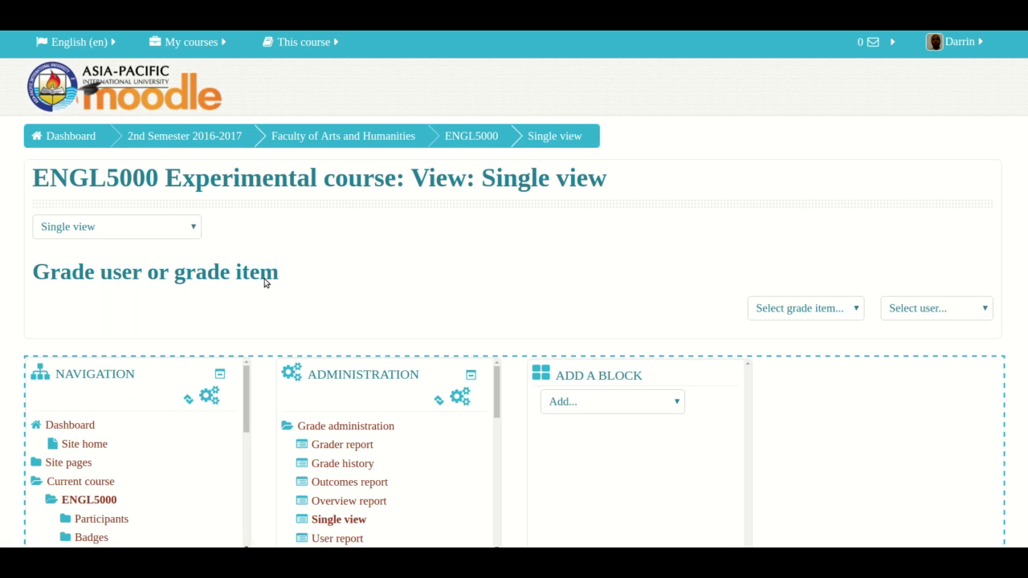
click(798, 310)
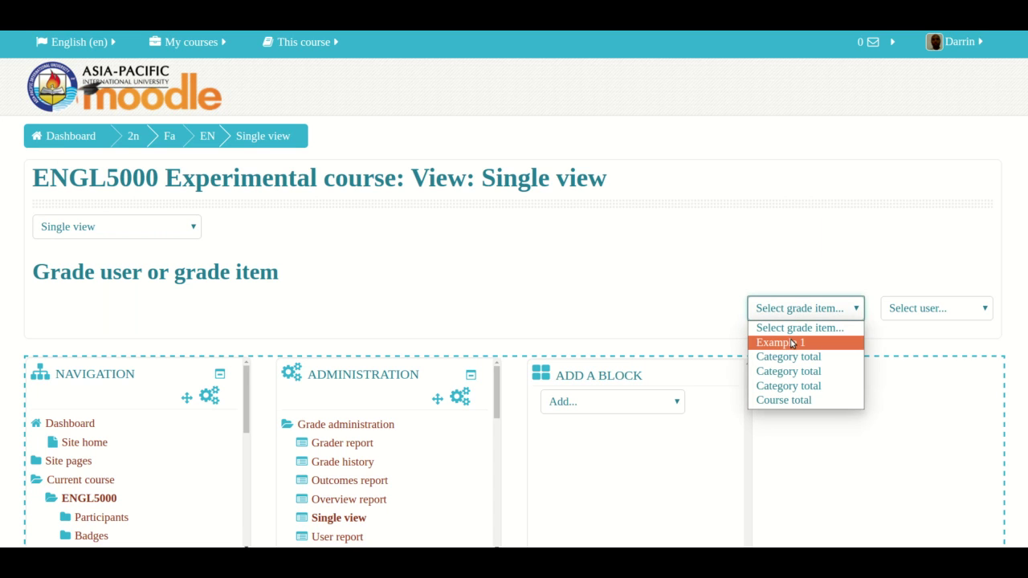
click(820, 317)
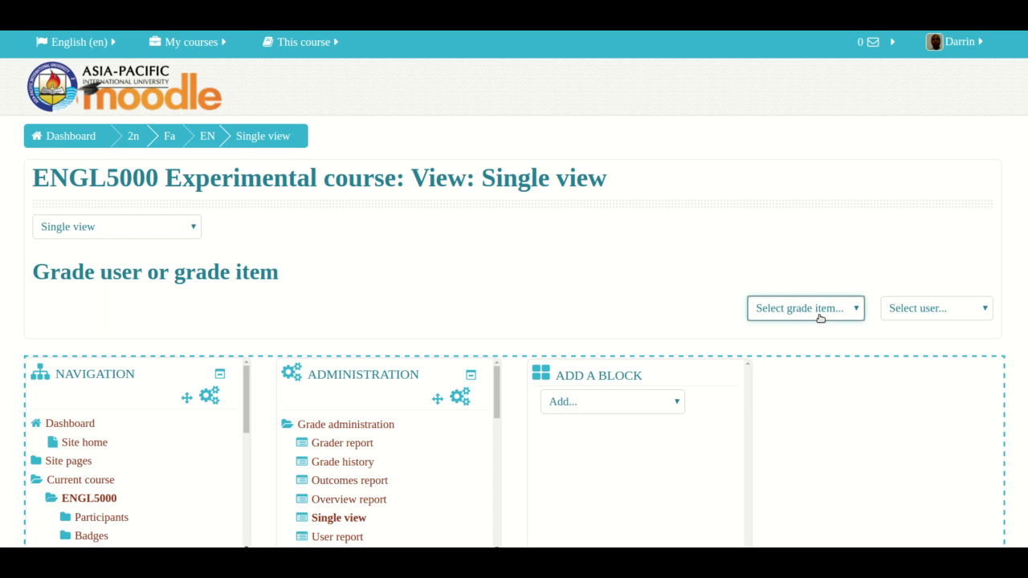
scroll(819, 318, down, 1)
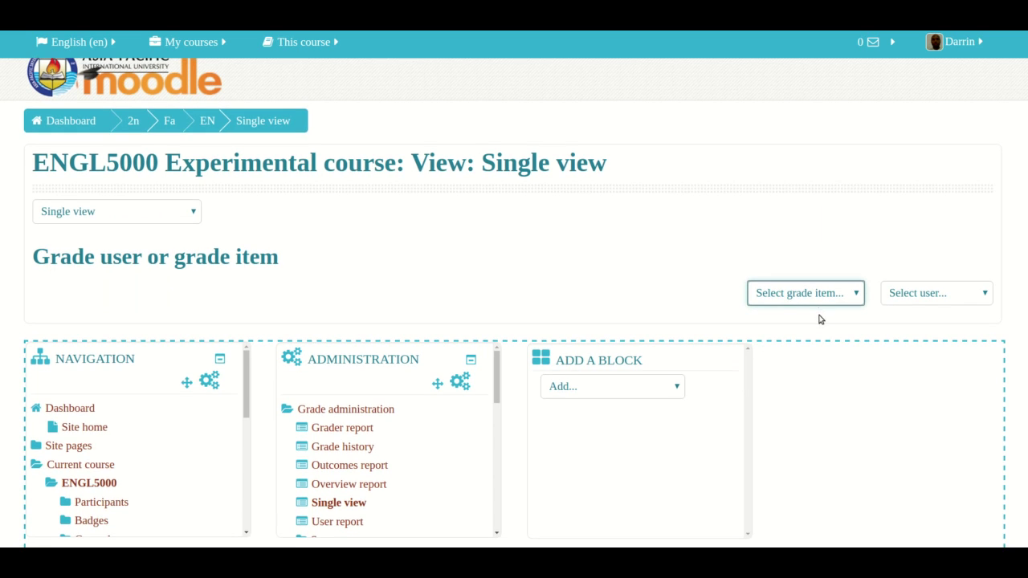
click(819, 294)
click(805, 326)
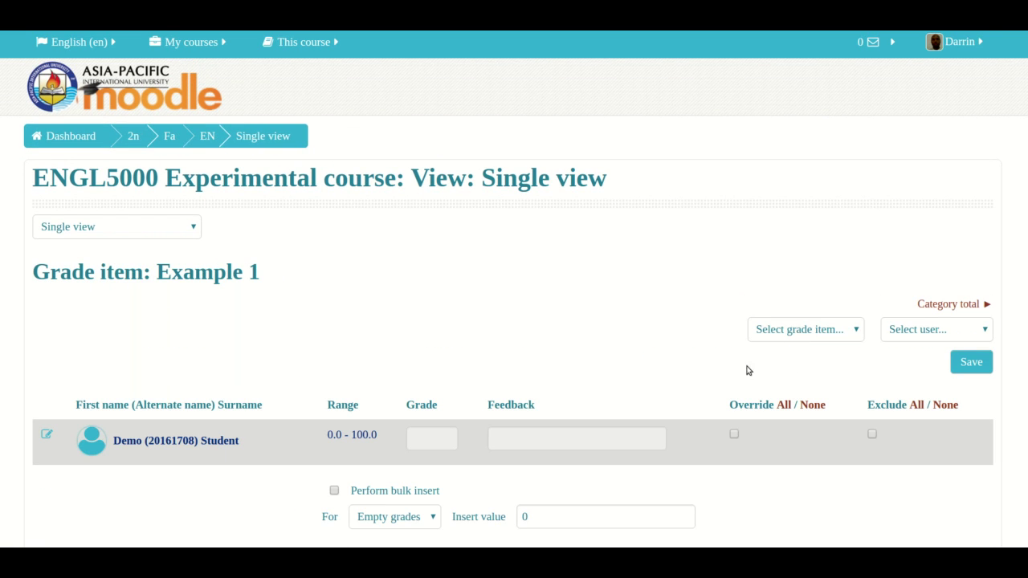
Enable the grade override for the listed student on Example 1
scroll(742, 391, down, 1)
scroll(742, 391, down, 1)
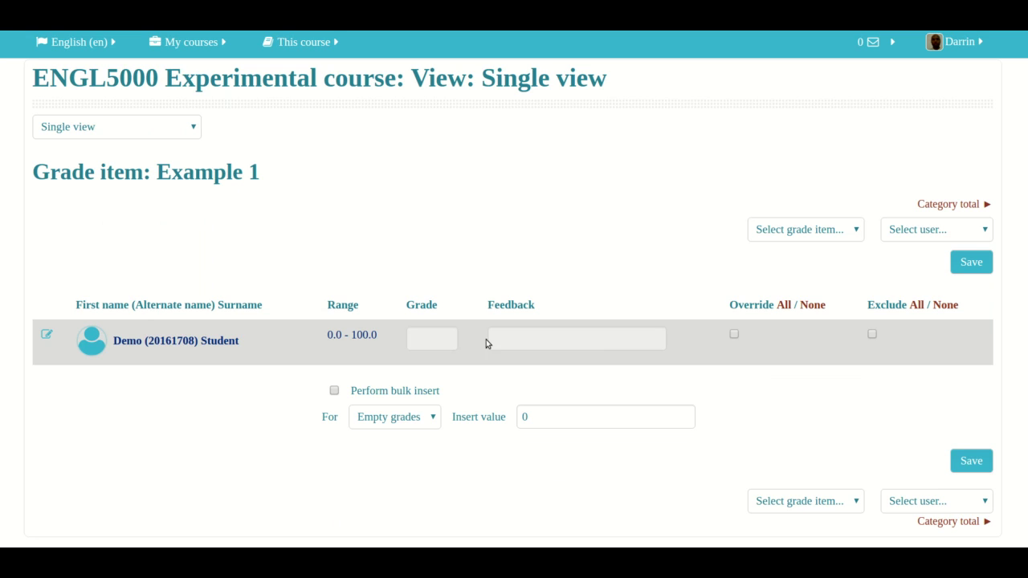
click(735, 335)
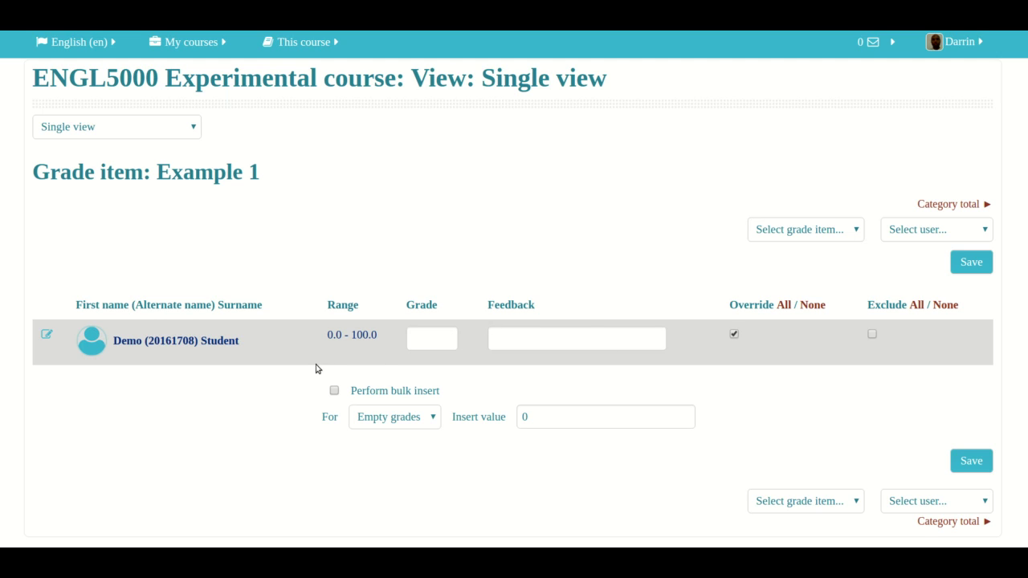
Give the listed student a grade of 75 with the feedback "Good" on Example 1, and save it, returning to Single view
click(443, 339)
text(75)
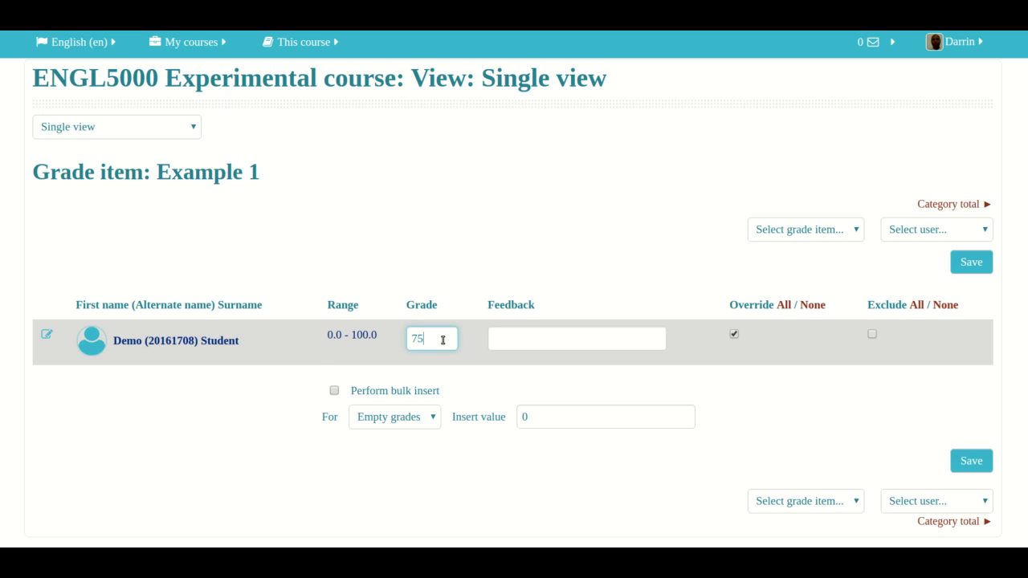
click(492, 340)
text(Good)
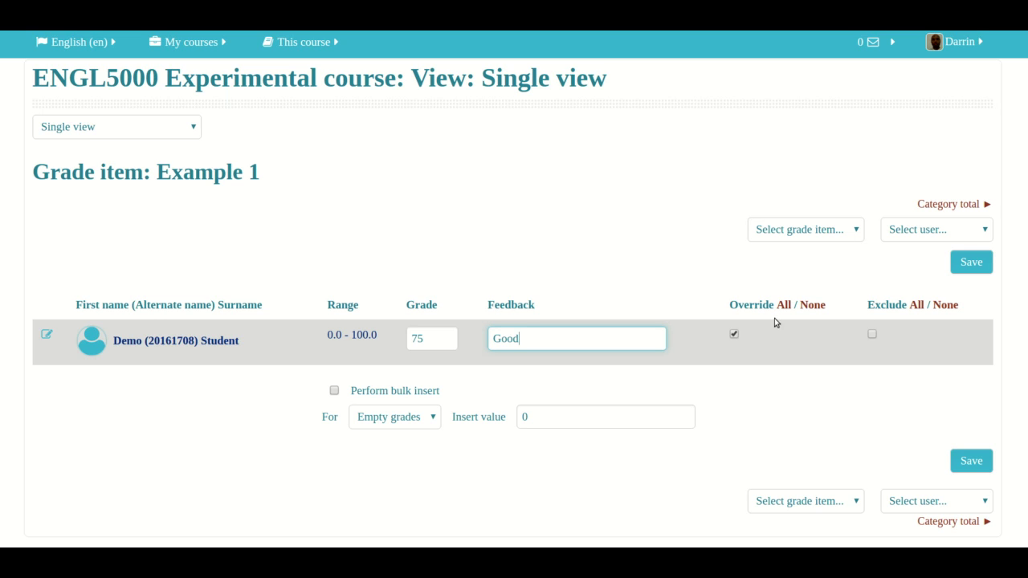
click(971, 265)
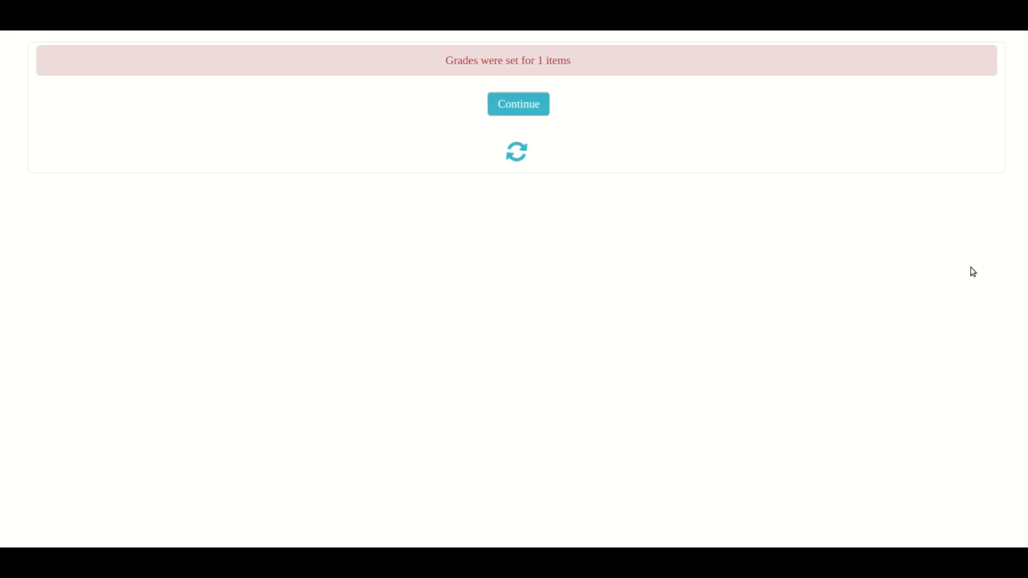
click(518, 105)
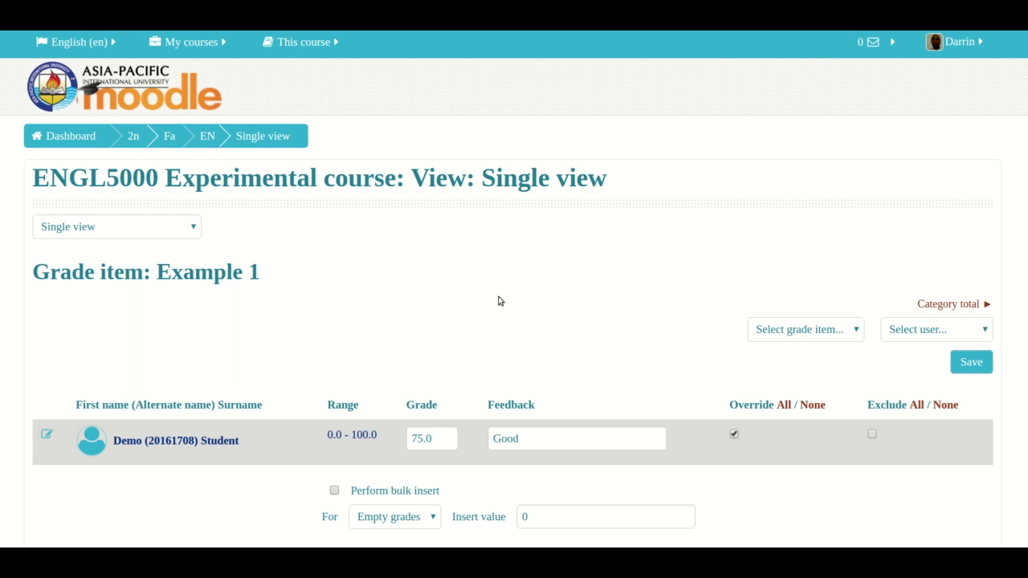
Switch the grade item to Course total and check the listed student's overall grade
scroll(497, 298, down, 3)
scroll(497, 301, up, 3)
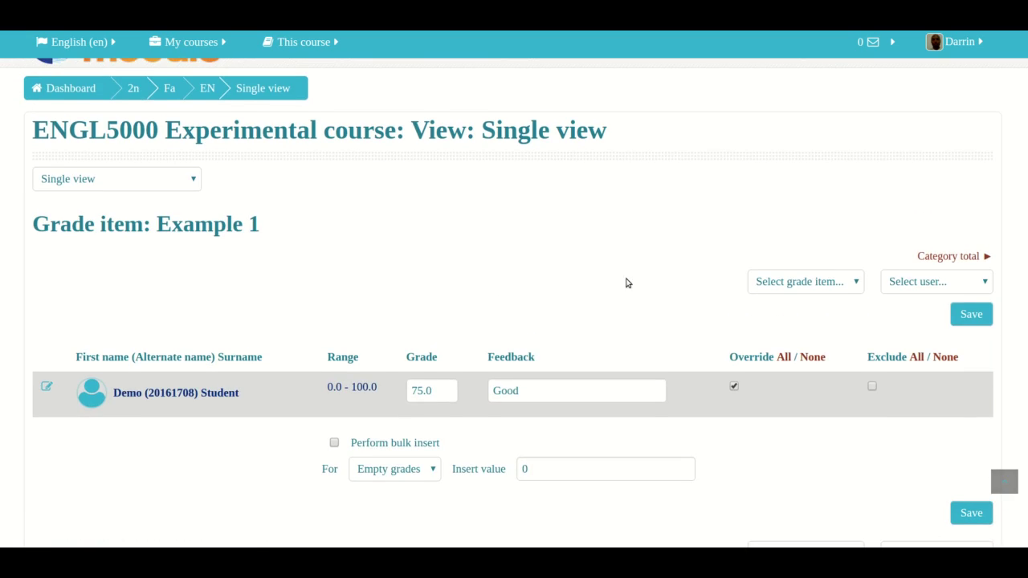
click(837, 282)
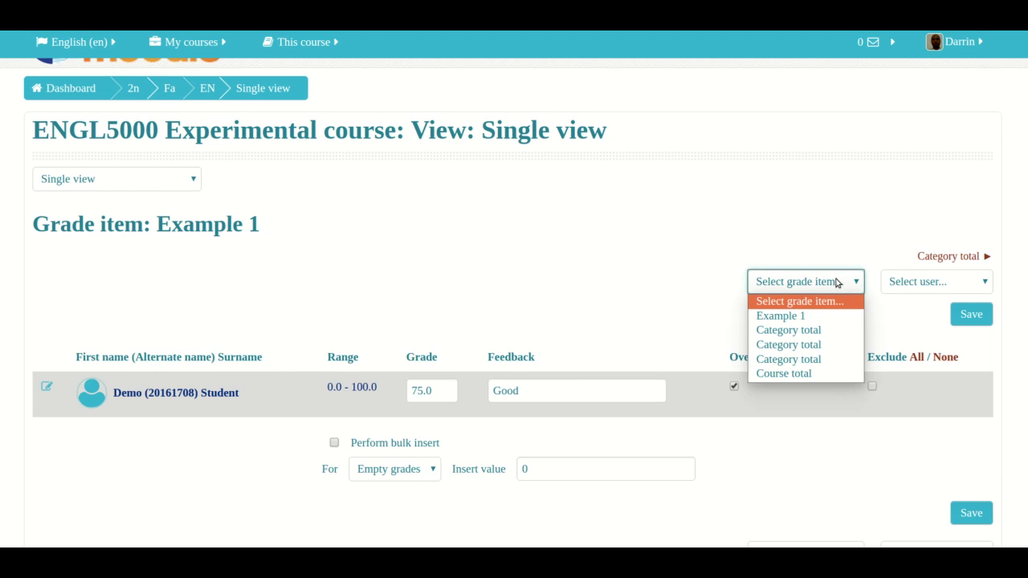
click(794, 373)
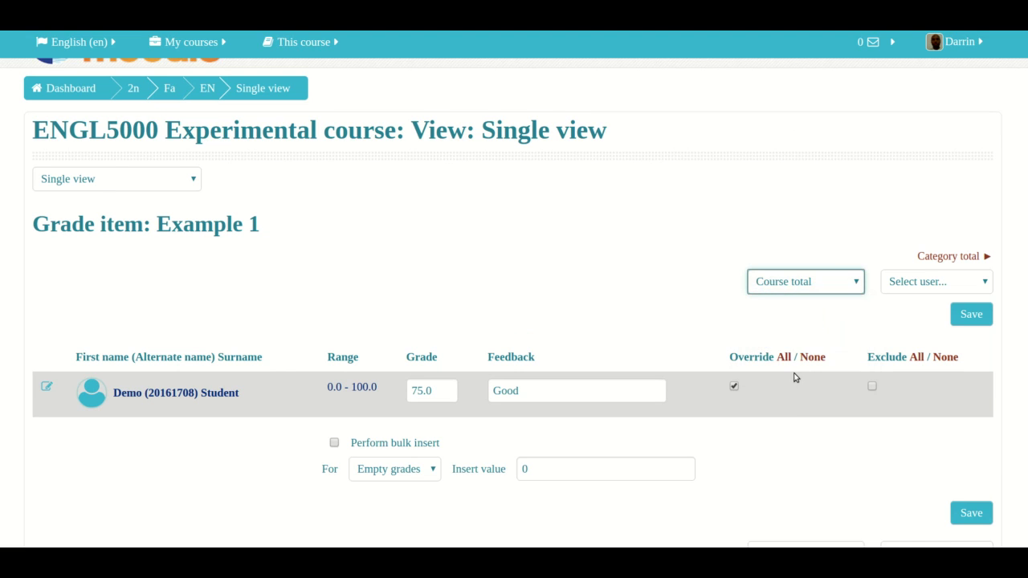
scroll(712, 373, down, 3)
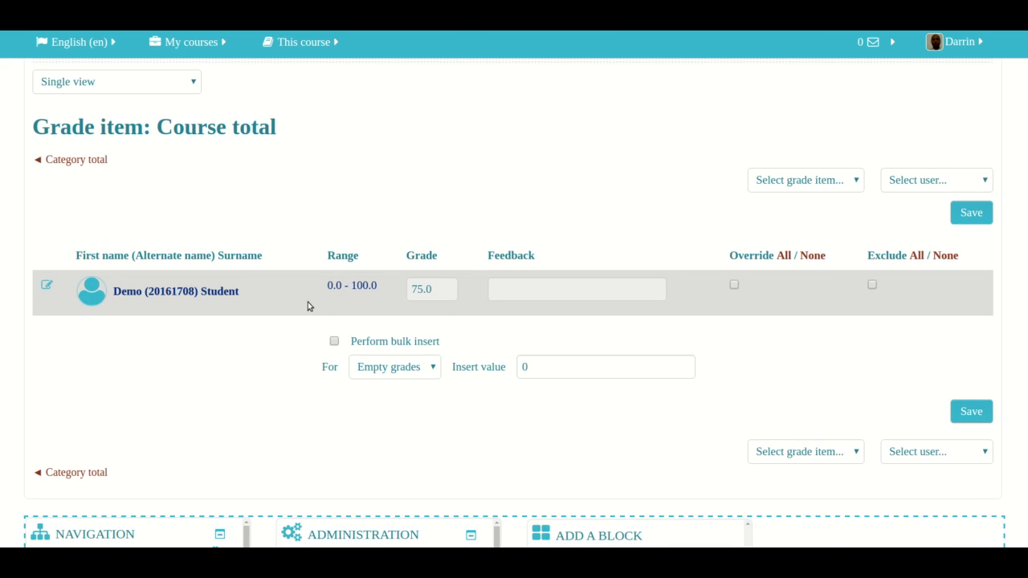
click(424, 291)
scroll(428, 179, up, 2)
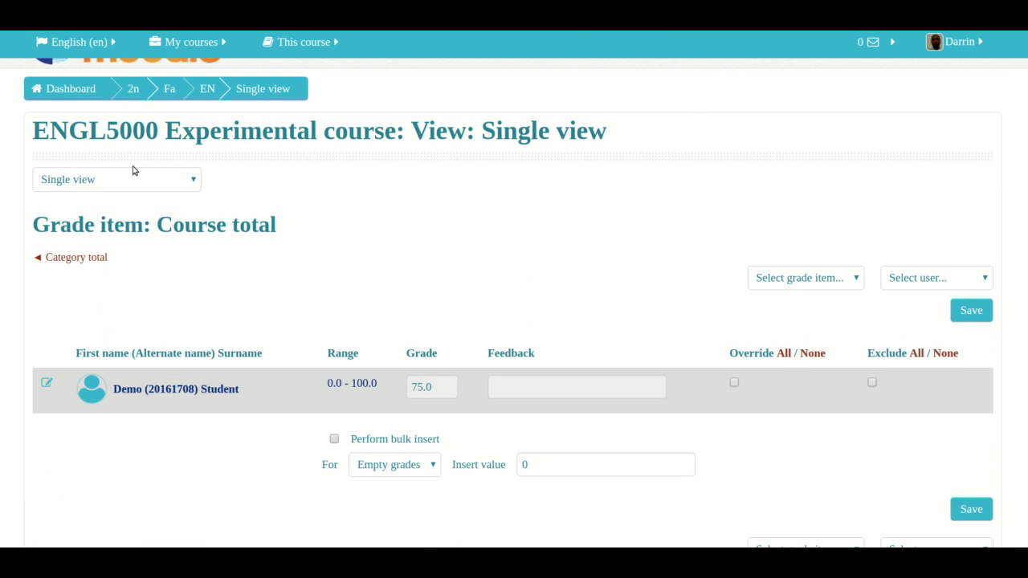
scroll(134, 170, down, 1)
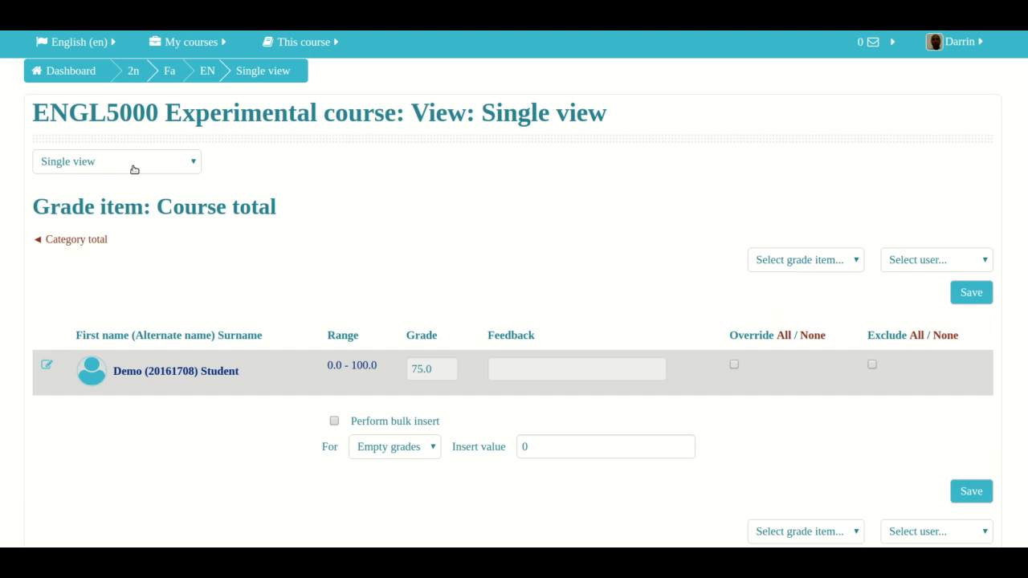